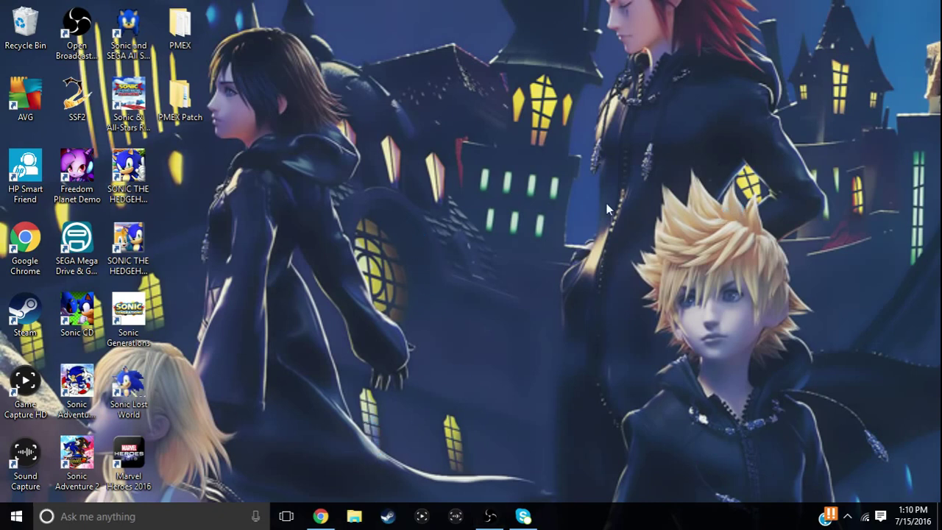
- Switch to Chrome and open the download page of PMEX (ALM5252 Custom Build).rar from the MediaFire folder
click(319, 519)
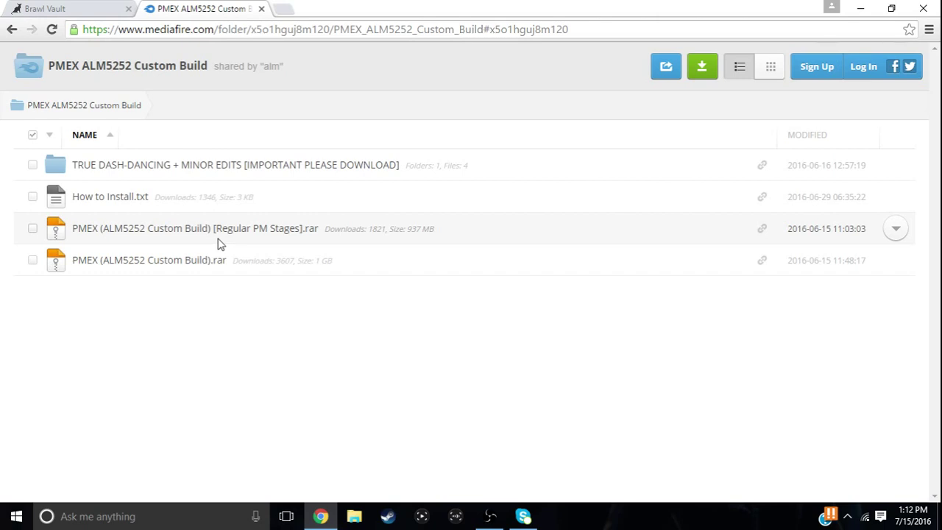
click(184, 265)
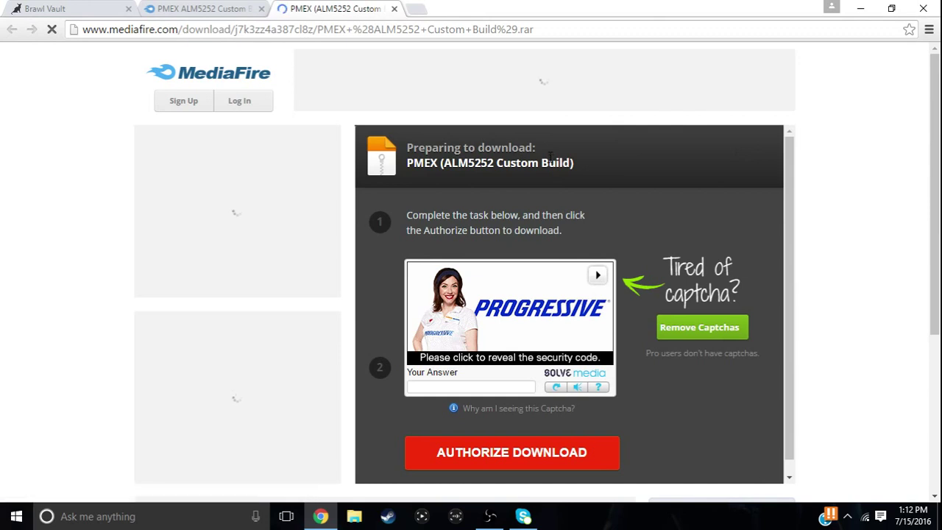
- Open the TRUE DASH-DANCING + MINOR EDITS folder in the shared MediaFire files and close the archive's download page
click(229, 9)
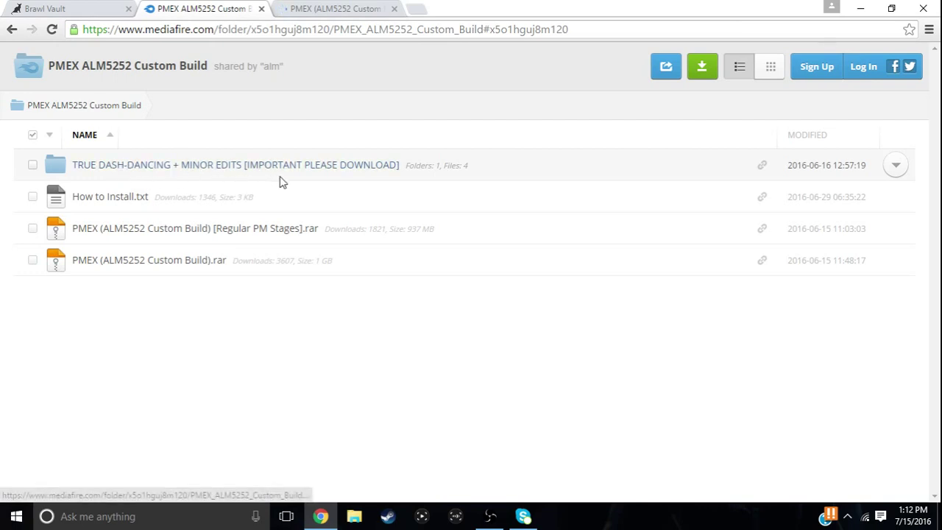
click(136, 166)
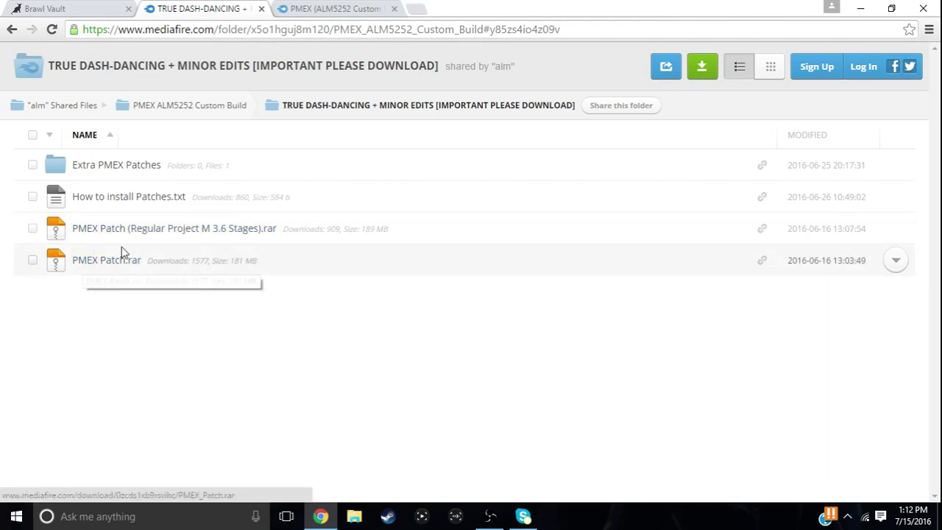
click(287, 9)
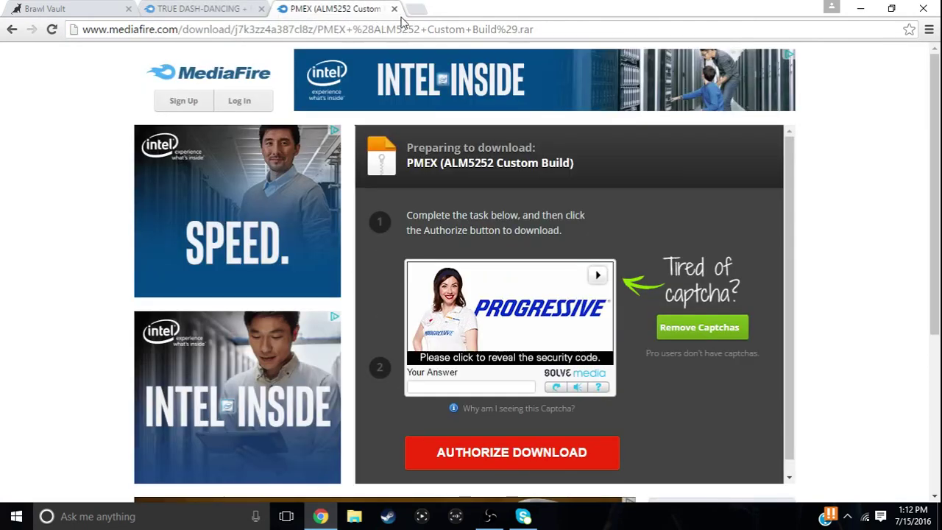
click(395, 9)
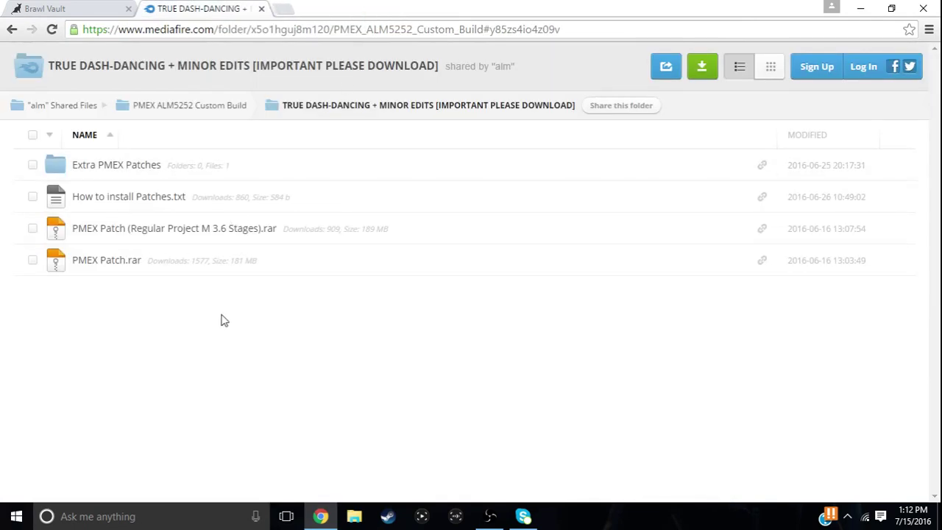
- Open the Extra PMEX Patches folder to view Add Saki + Freezing Fix Patch.zip, and close the browser
click(114, 169)
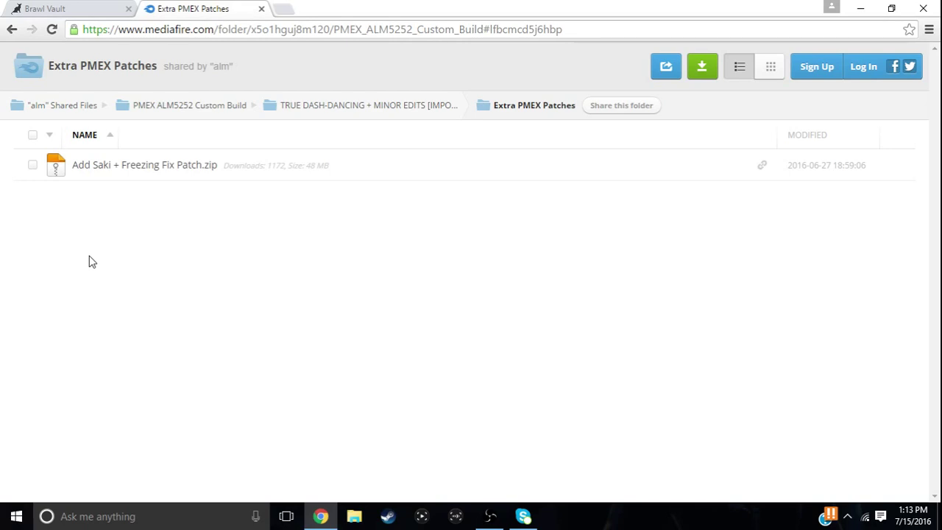
click(100, 171)
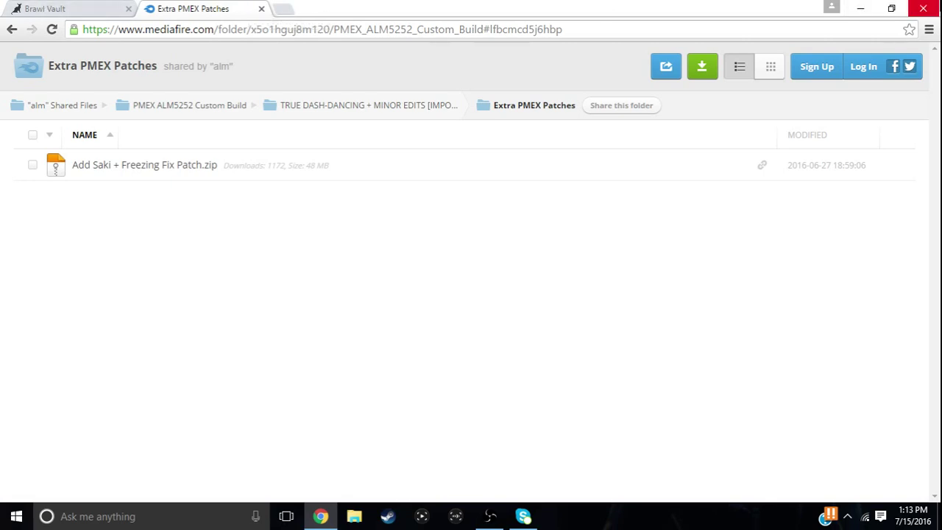
click(923, 8)
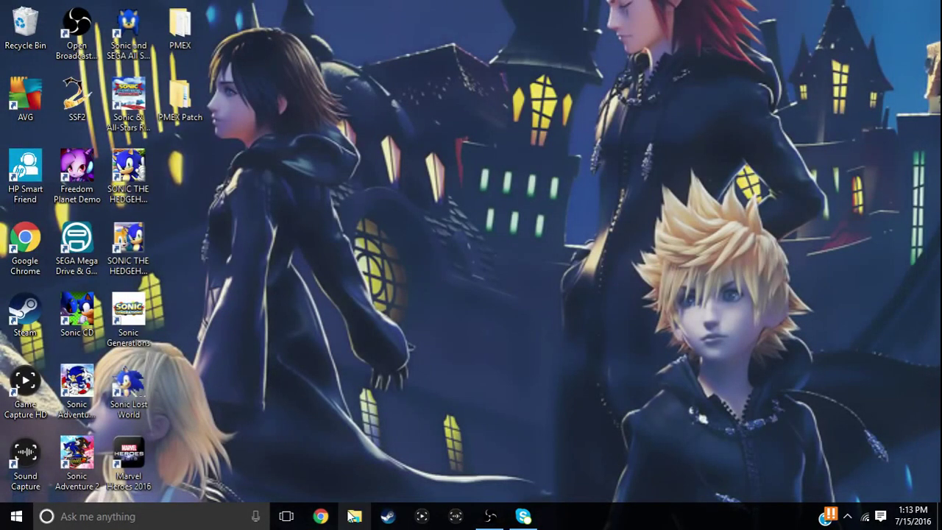
- Switch to File Explorer, maximize its window and show the Downloads folder
click(354, 516)
click(677, 189)
click(74, 164)
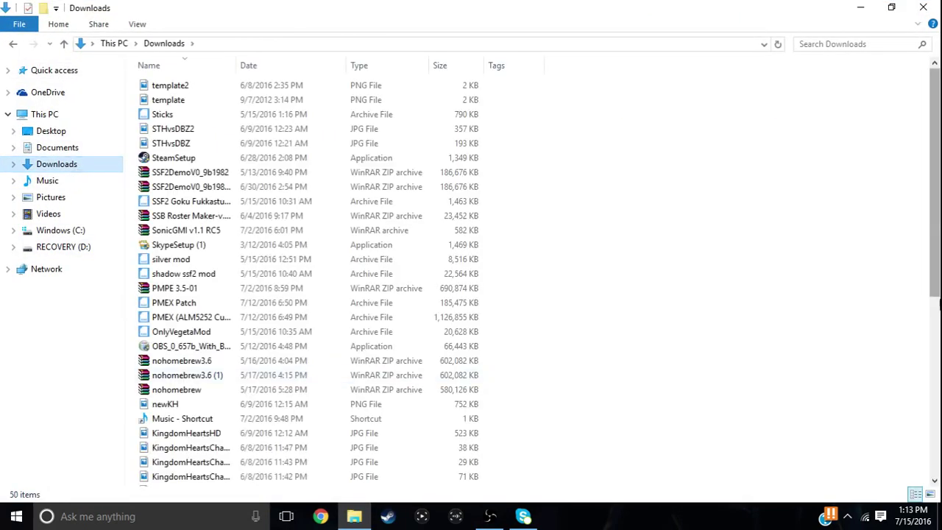
- Look at the extraction options for the PMEX (ALM5252 Custom Build) archive and dismiss them
drag(935, 178, 939, 224)
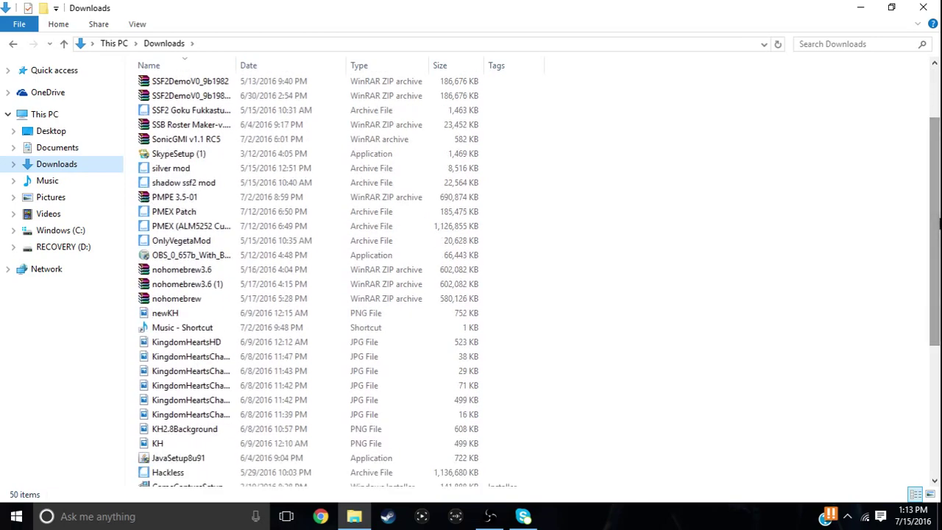
right_click(184, 232)
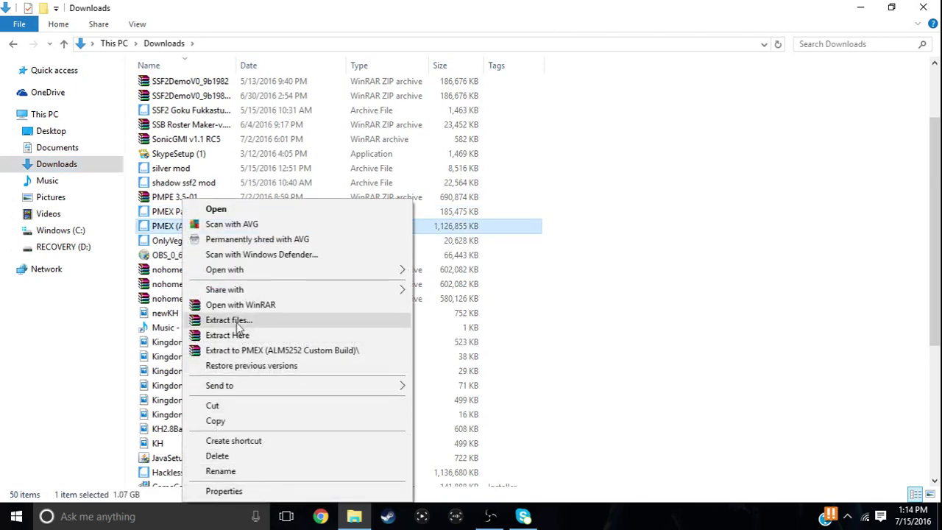
click(735, 185)
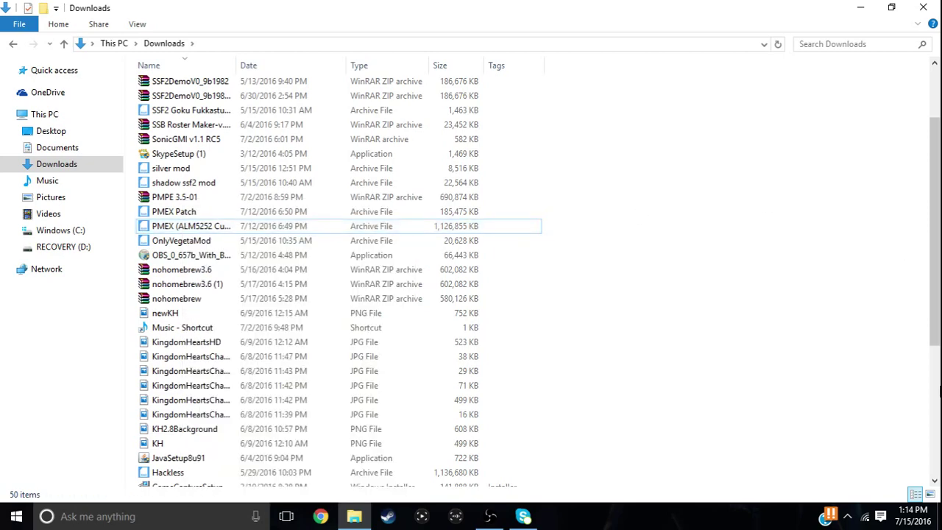
- Open the Project M EX + Stage Expansion folder inside the extracted PMEX (ALM5252 Custom Build) folders in Downloads
click(938, 401)
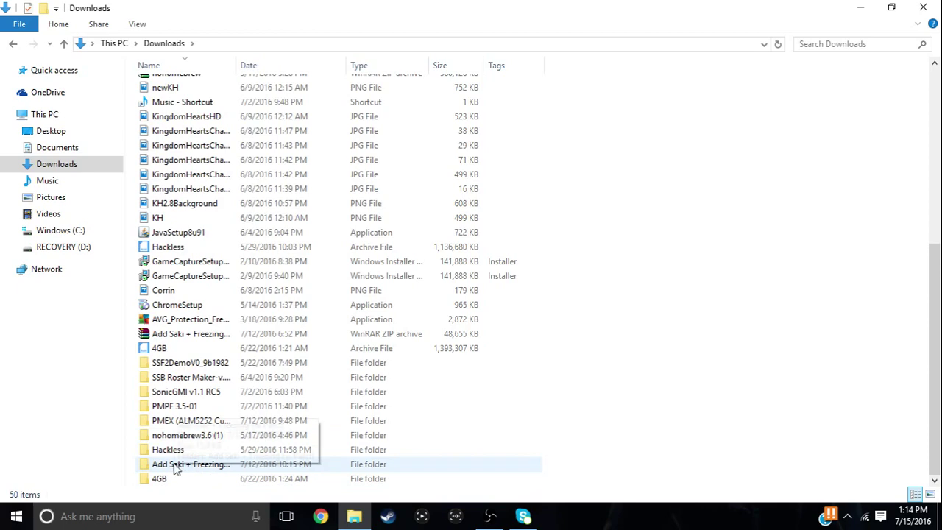
drag(935, 354, 915, 293)
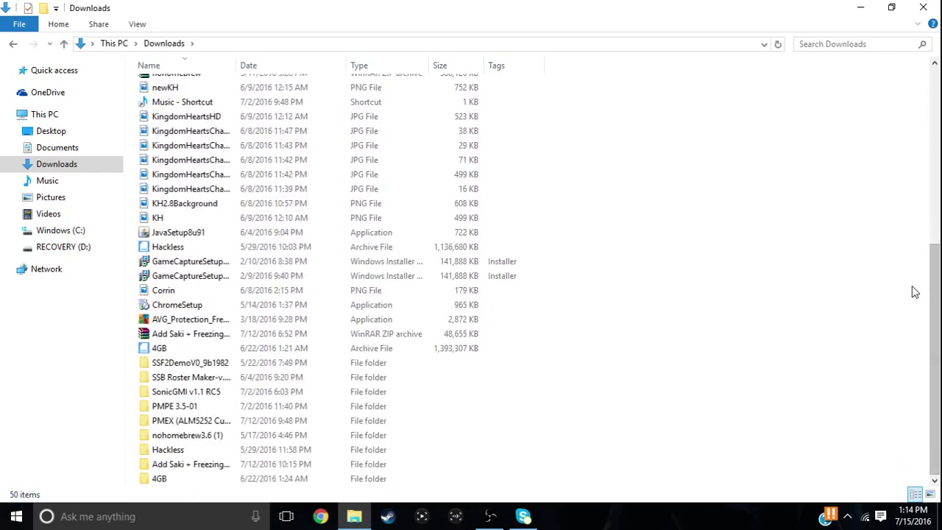
double_click(177, 423)
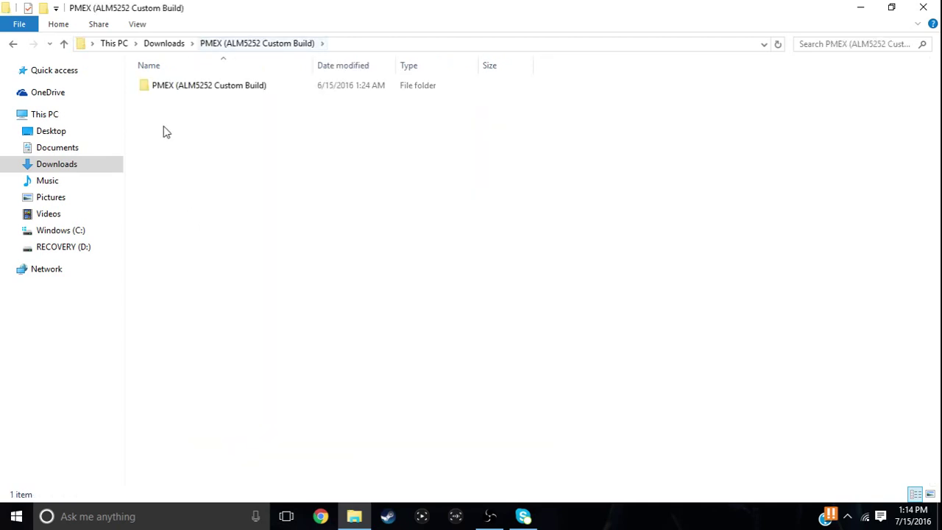
double_click(169, 92)
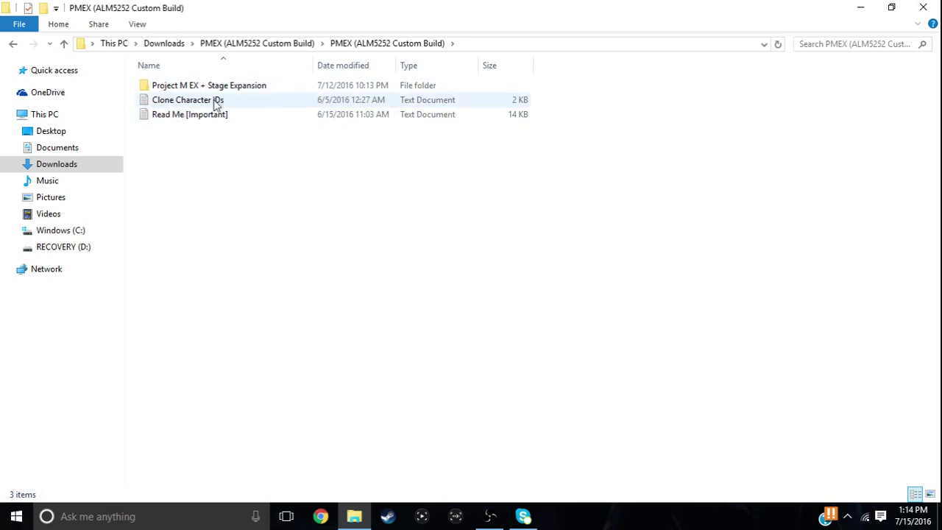
double_click(242, 94)
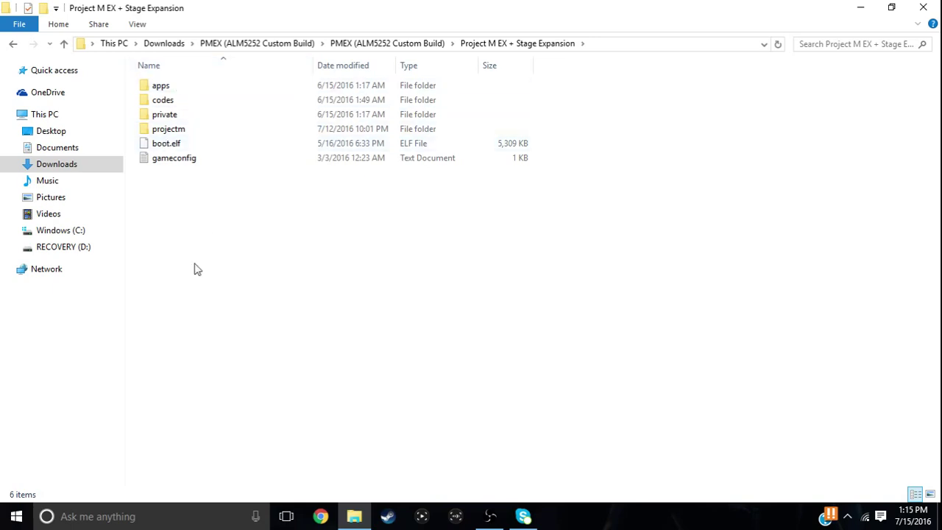
- Restore and move the Project M EX + Stage Expansion window off the desktop folders, and open the nested PMEX Patch folder in a second window
click(891, 7)
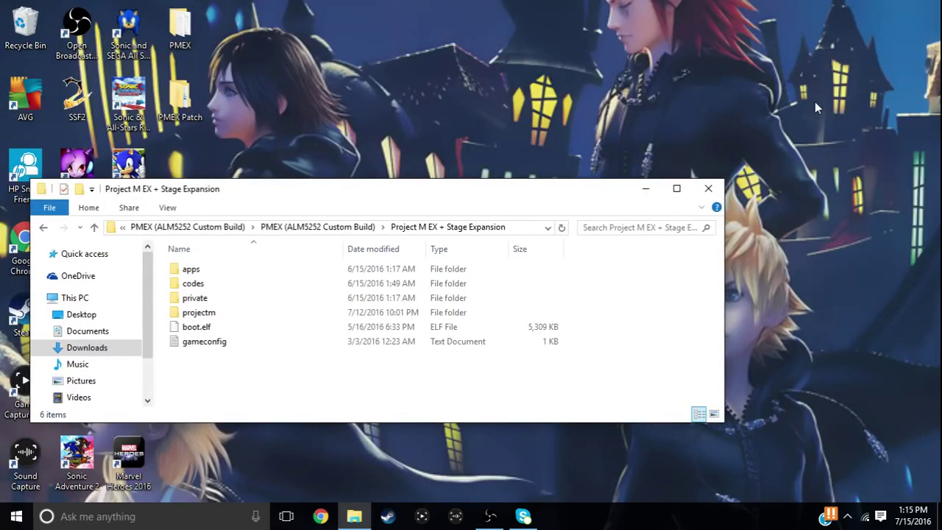
drag(471, 197, 684, 70)
double_click(183, 86)
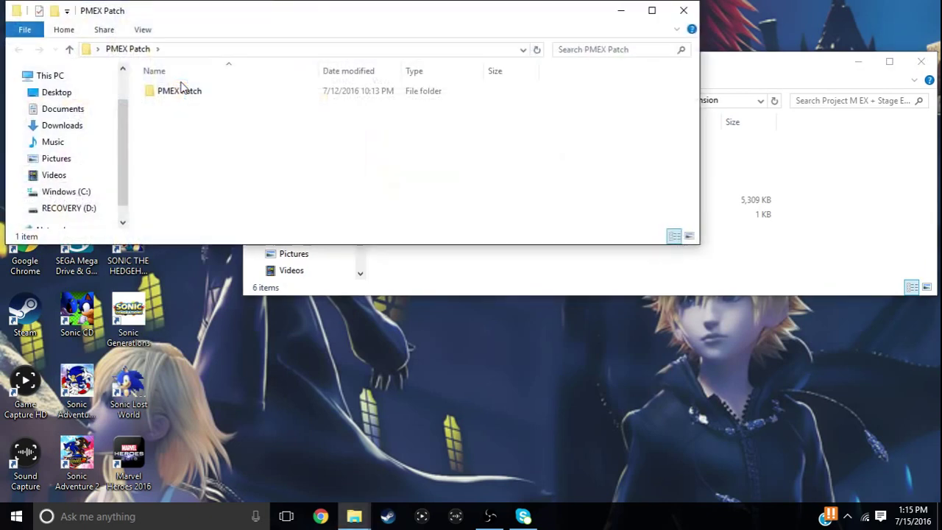
double_click(185, 92)
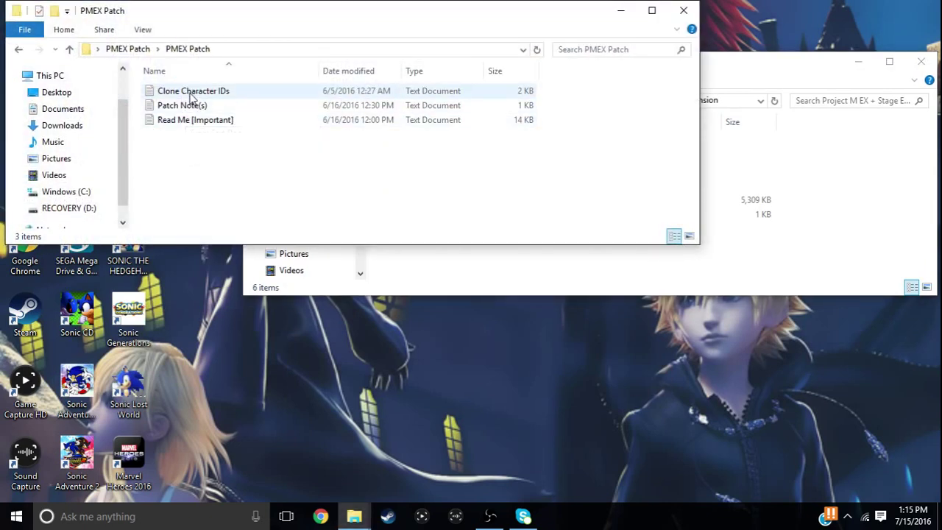
click(199, 90)
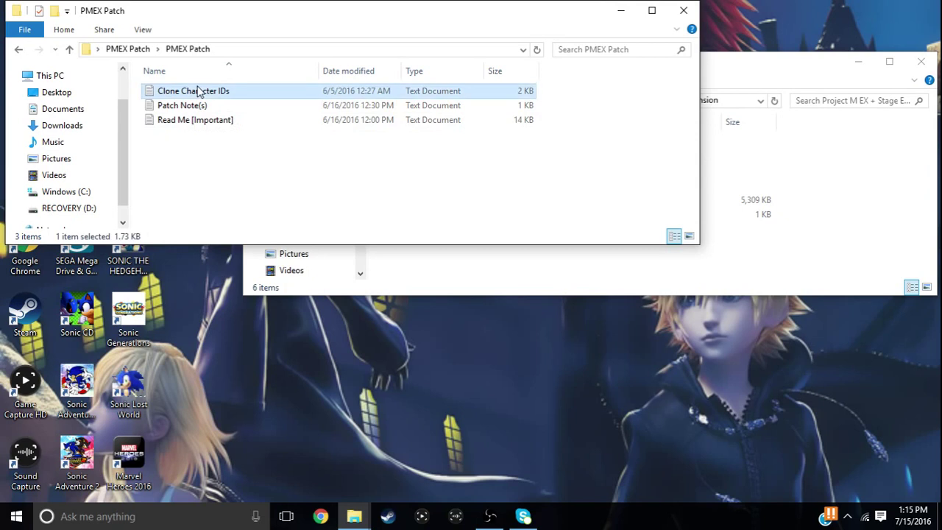
click(197, 90)
click(196, 178)
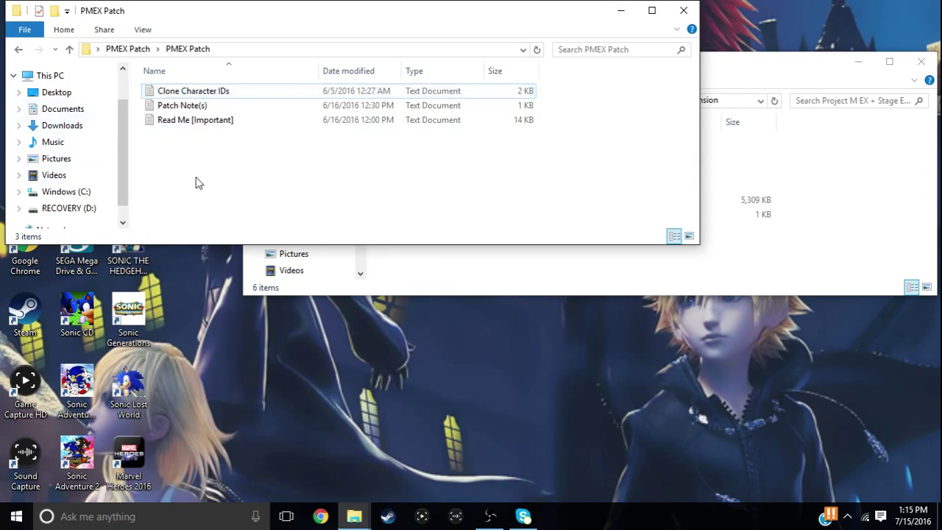
- Show the PMPE 3.5-01 folder from Downloads in the second window and place it below the Project M EX + Stage Expansion window for comparison
click(98, 128)
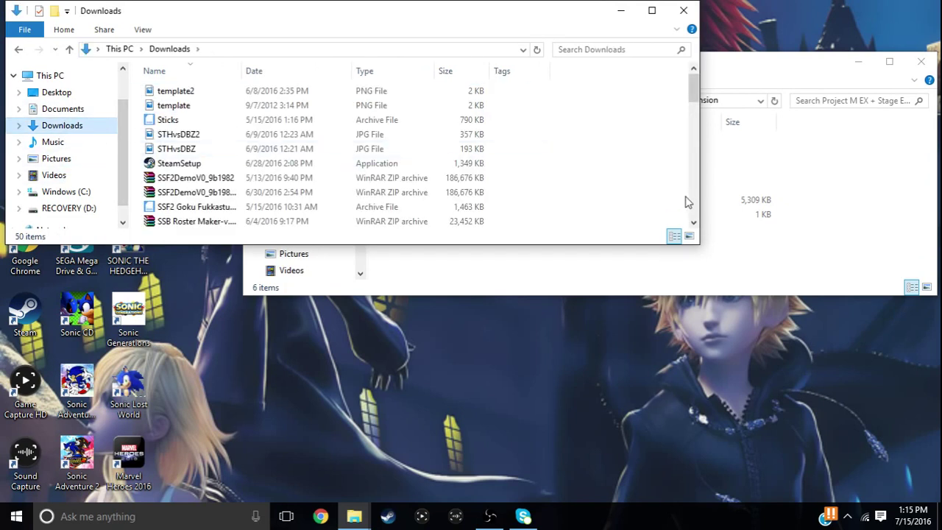
drag(690, 202, 694, 210)
double_click(217, 150)
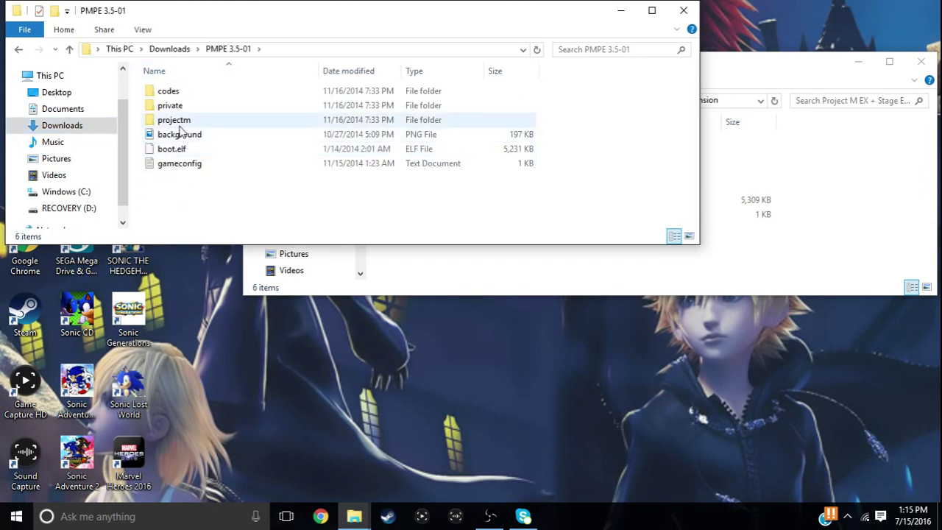
drag(265, 16, 409, 291)
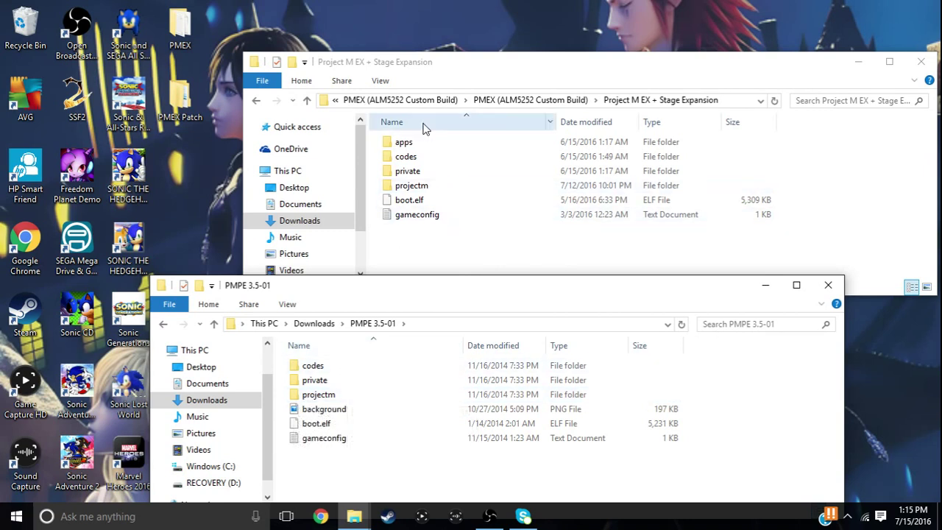
click(435, 260)
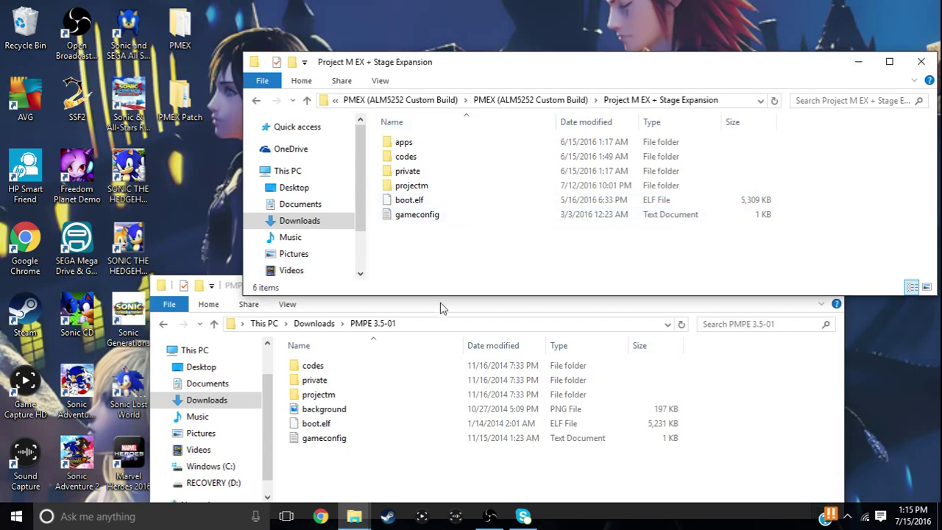
click(473, 489)
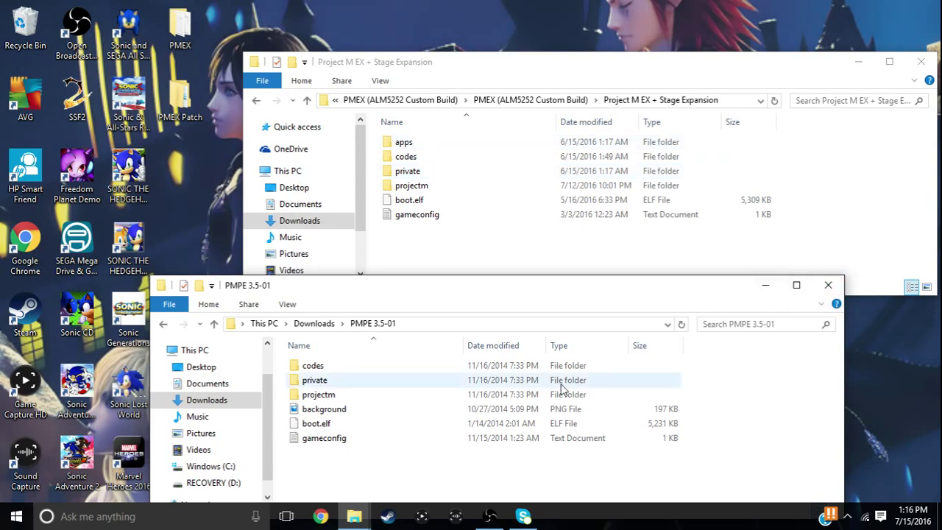
- Look inside the innermost Add Saki + Freezing Fix Patch folder from Downloads, and return to its parent with that folder selected
click(193, 401)
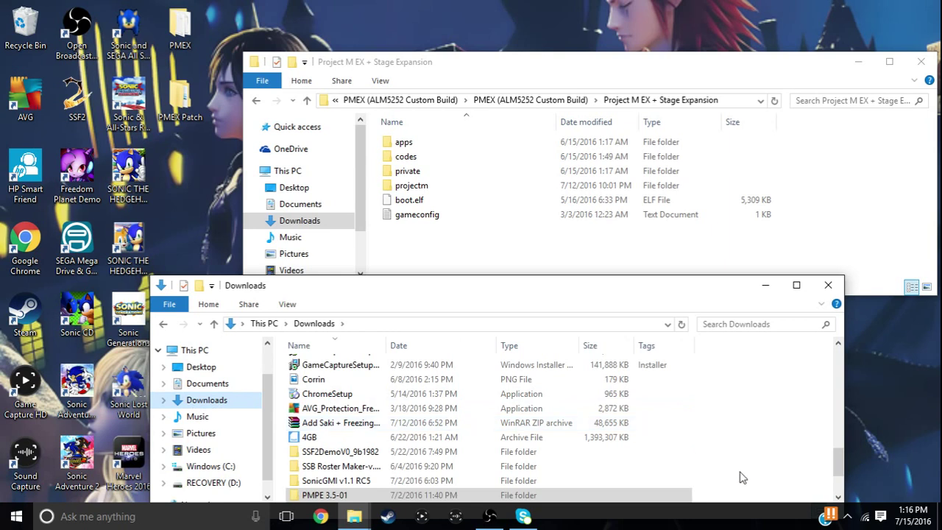
click(839, 488)
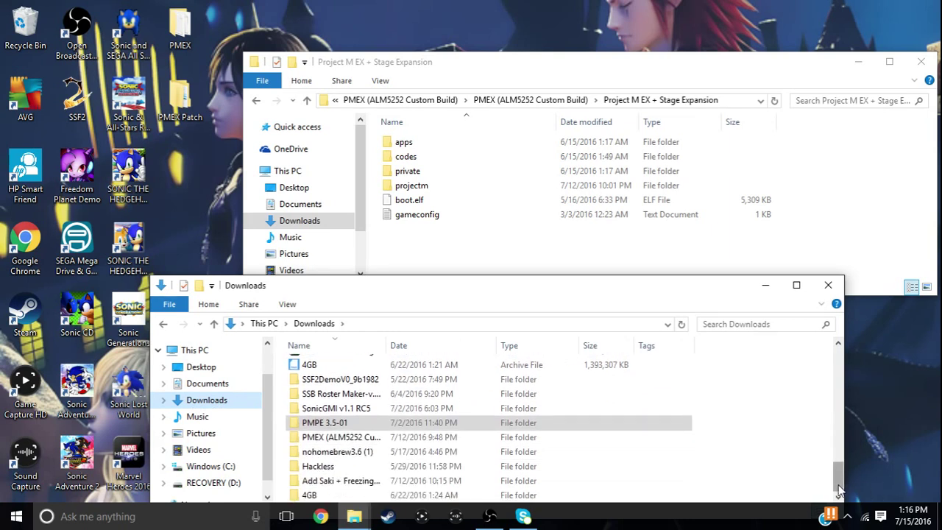
double_click(328, 482)
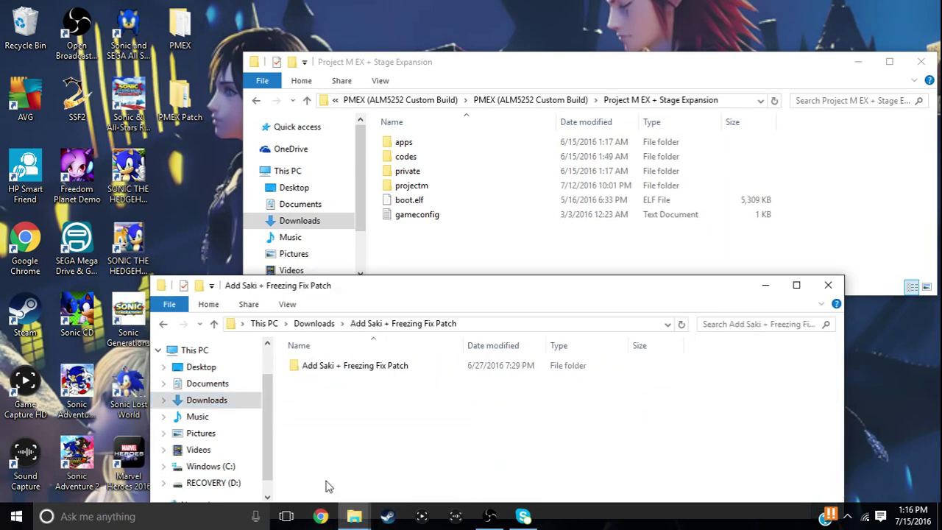
double_click(346, 366)
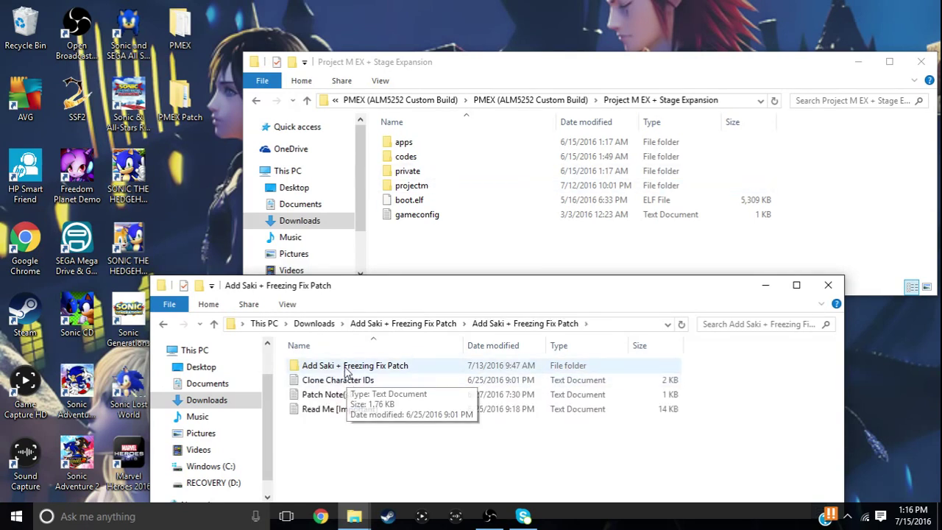
double_click(346, 367)
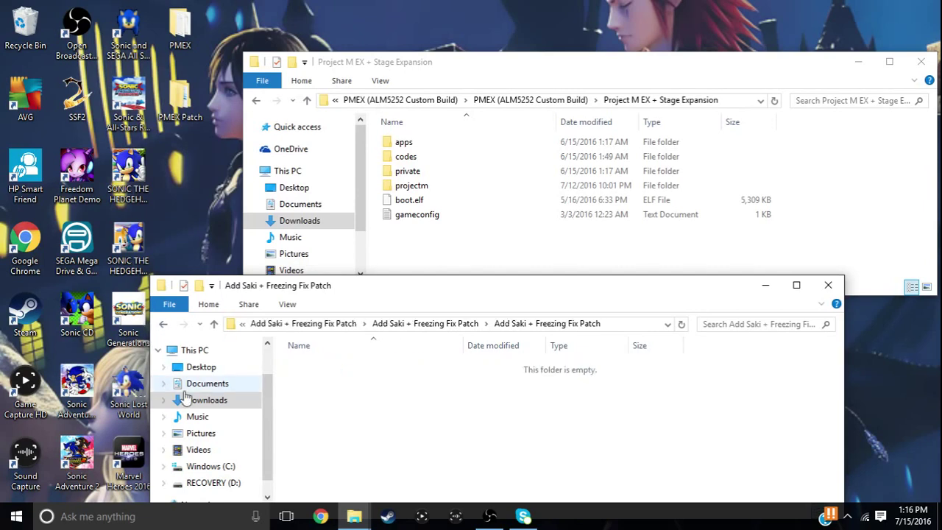
click(162, 323)
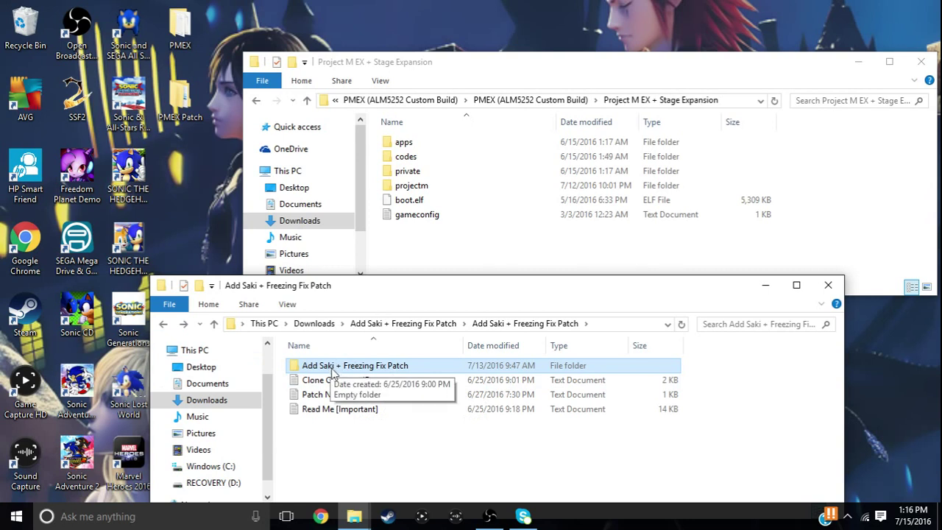
drag(328, 370, 377, 372)
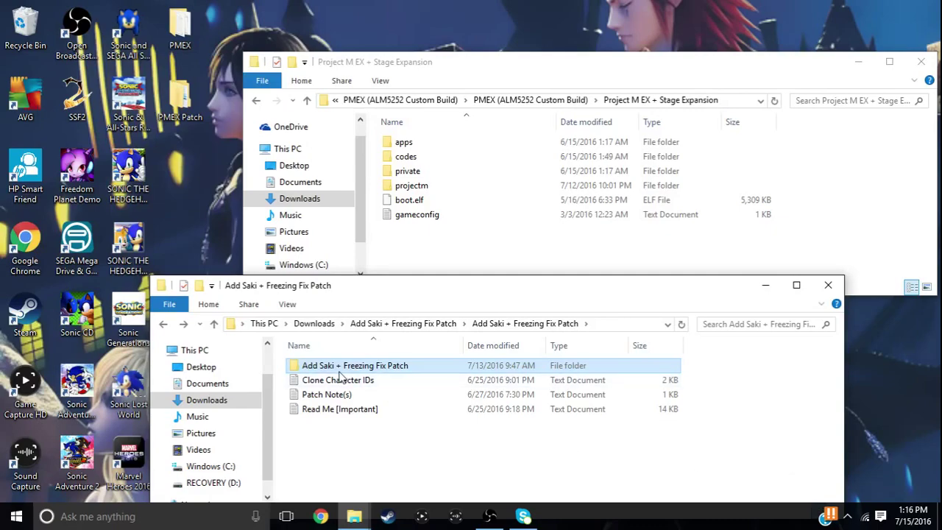
- Look at the Read Me [Important] file, and close it together with the Add Saki + Freezing Fix Patch window
double_click(330, 411)
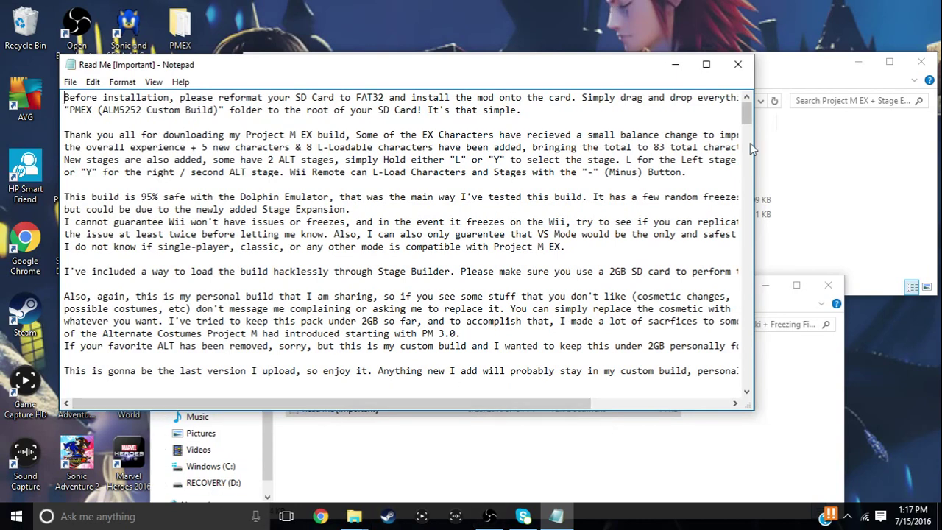
click(736, 65)
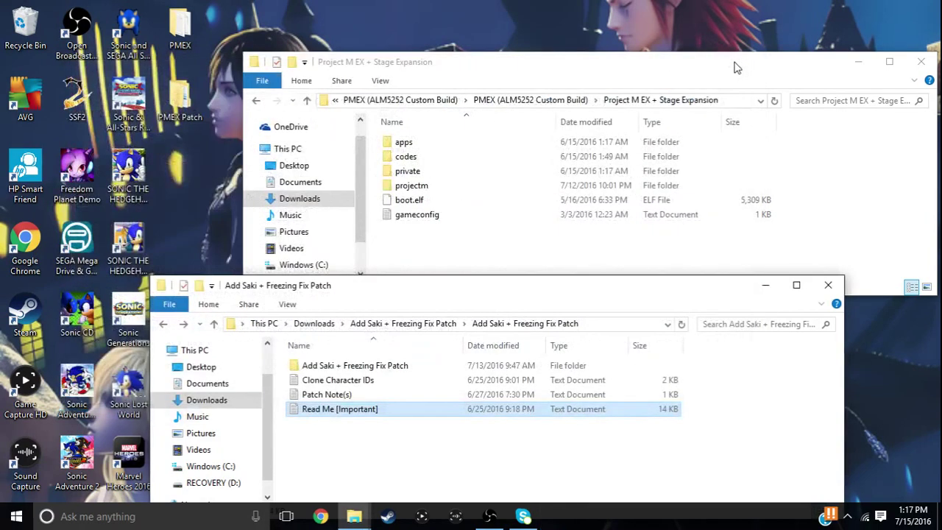
click(829, 286)
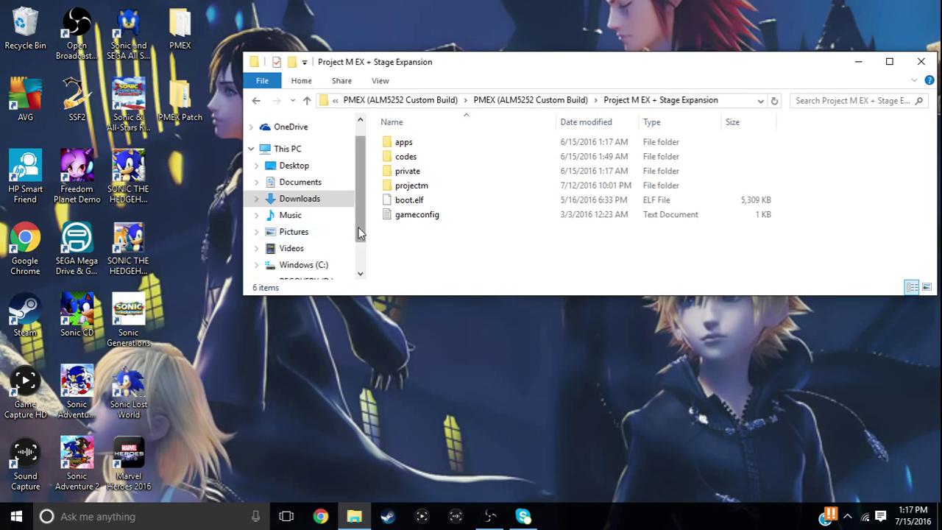
- Open SD Card (F:), look inside its projectm folder, and return to the card's root
scroll(352, 246, down, 1)
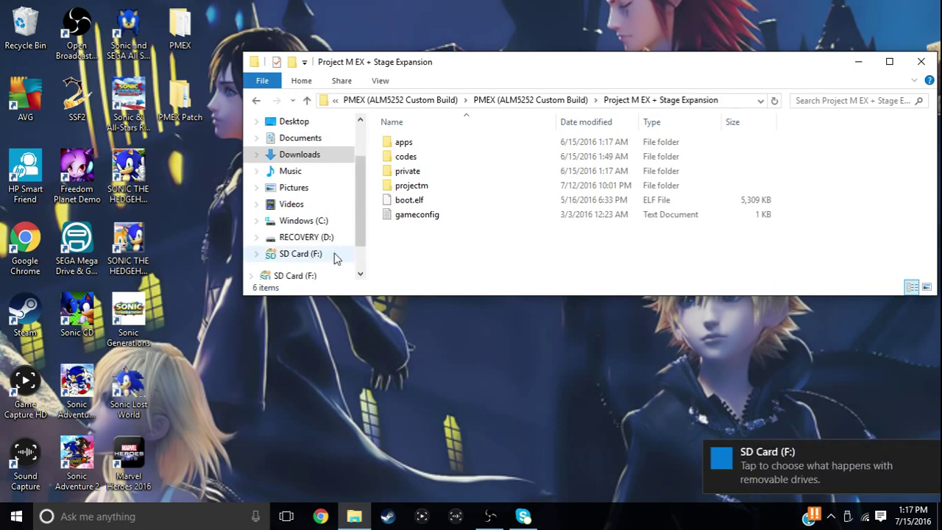
click(317, 272)
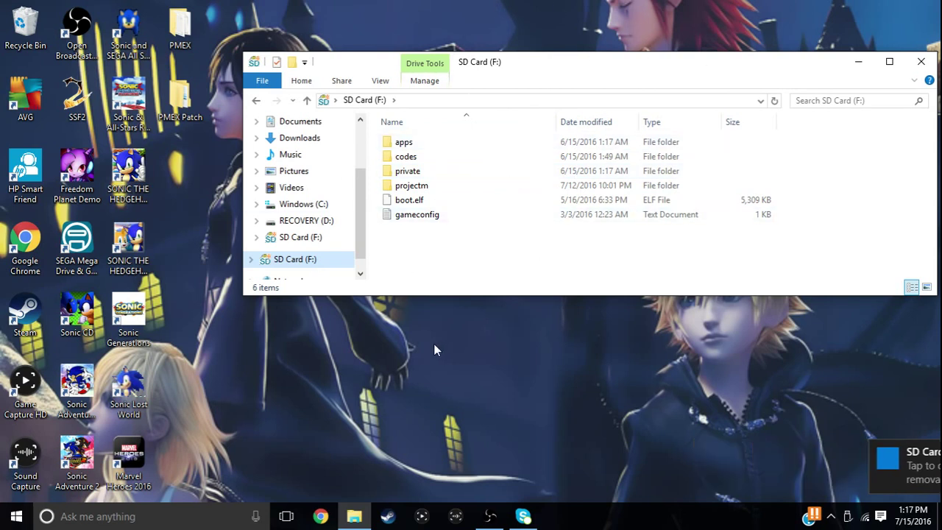
double_click(412, 186)
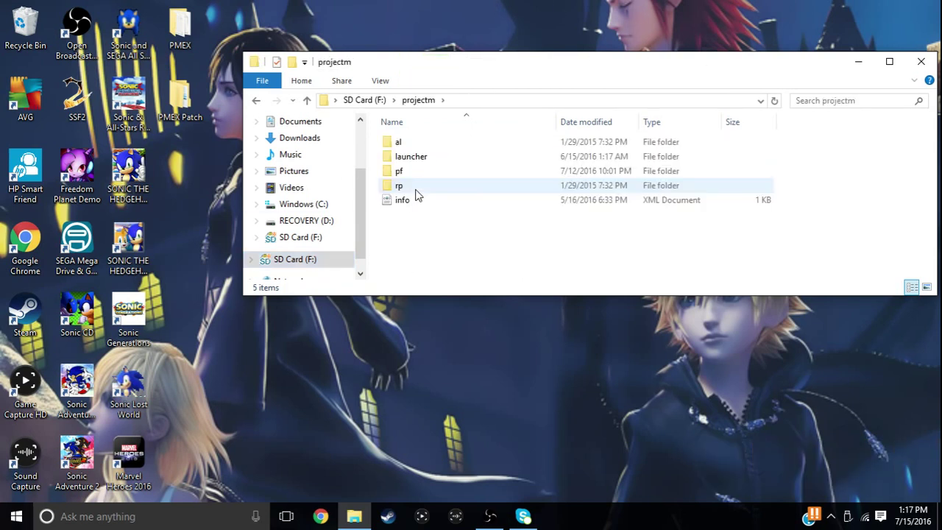
click(332, 259)
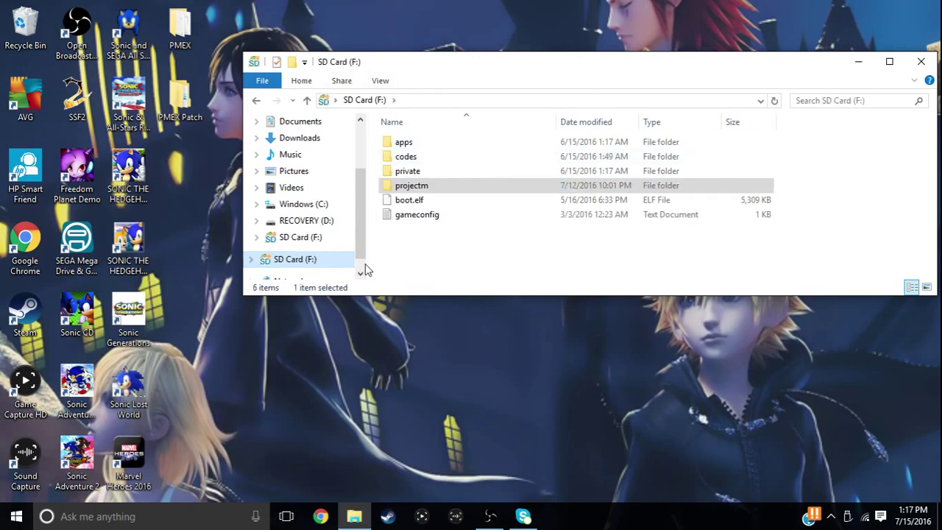
click(471, 249)
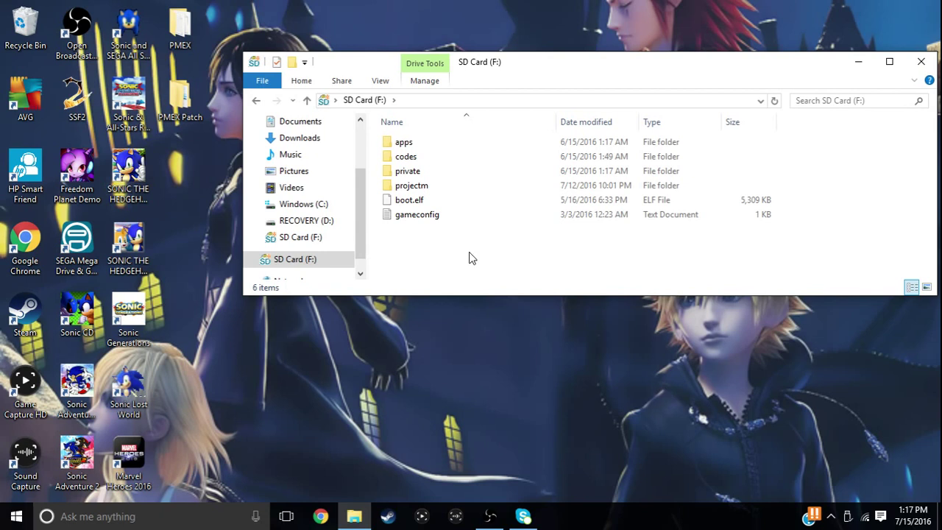
mouse_move(489, 516)
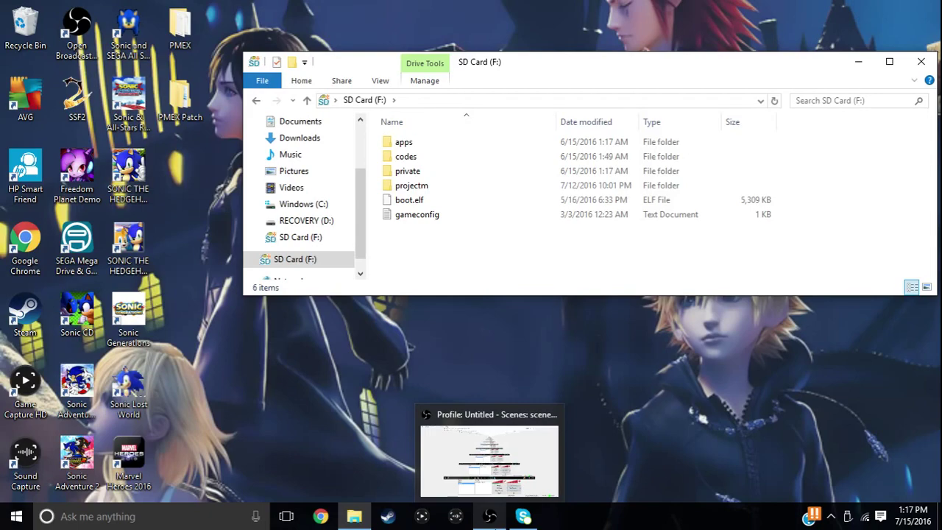
click(489, 515)
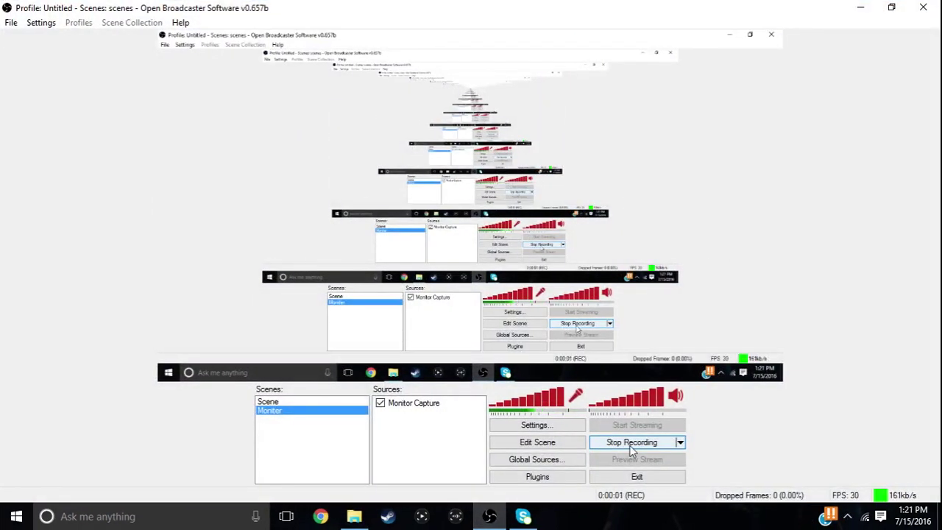
- Switch to File Explorer and open the innermost Add Saki + Freezing Fix Patch folder inside Downloads
click(354, 519)
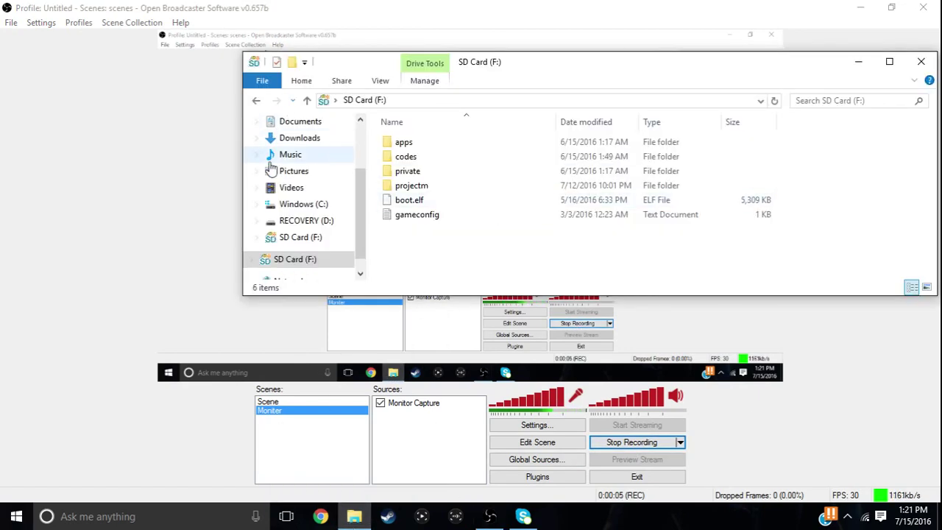
click(361, 271)
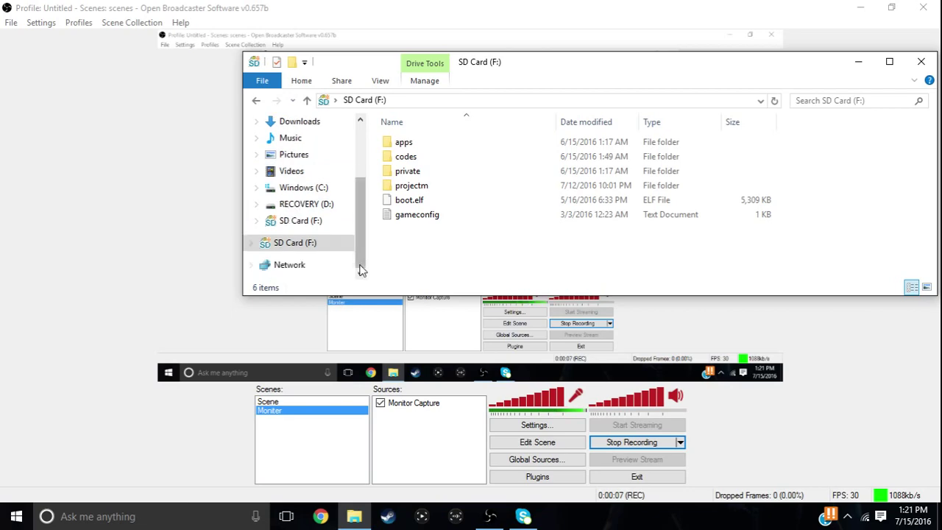
click(286, 122)
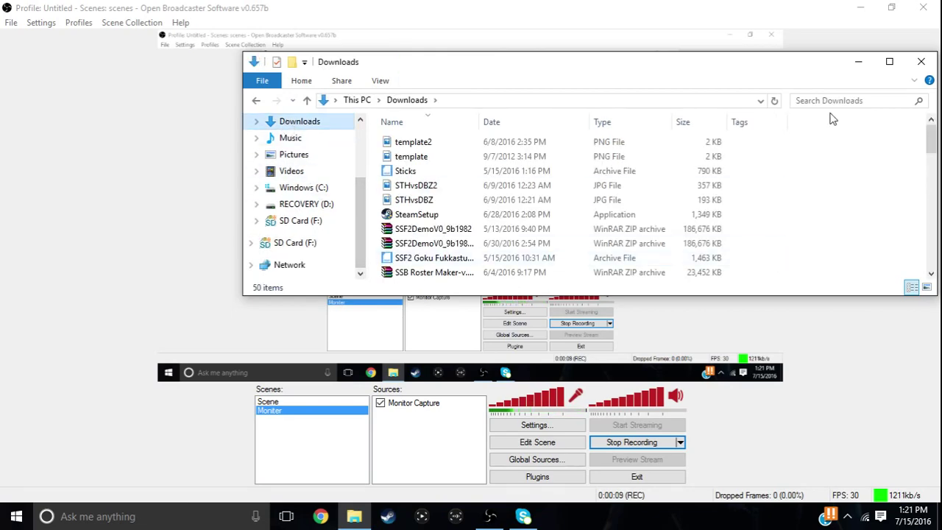
click(934, 267)
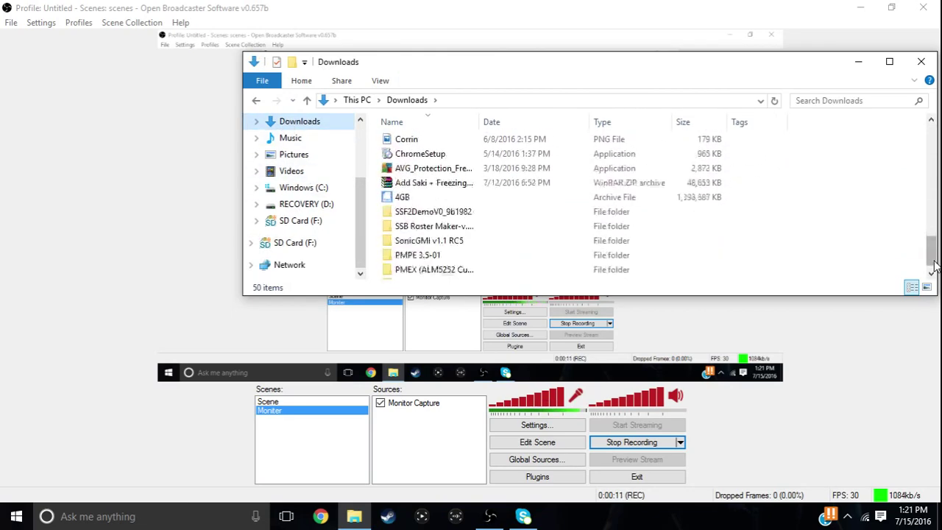
scroll(933, 266, down, 1)
double_click(417, 274)
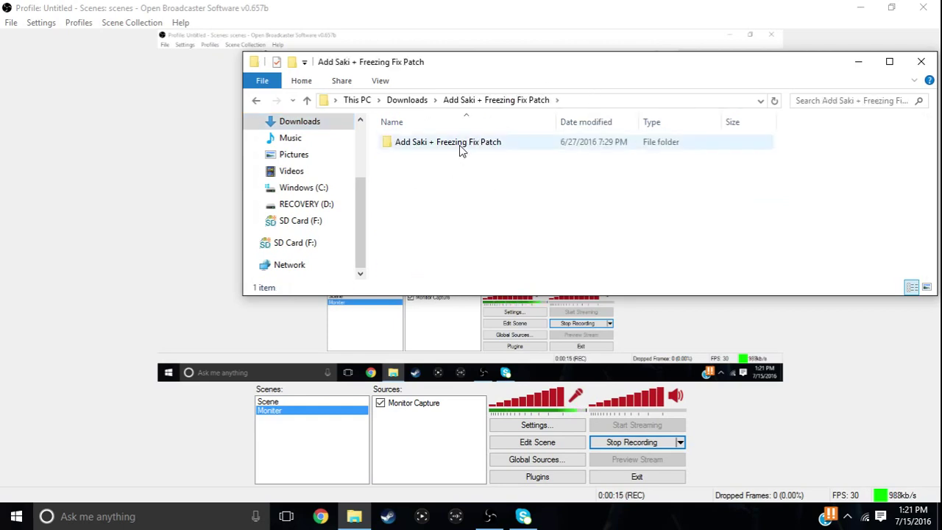
double_click(431, 148)
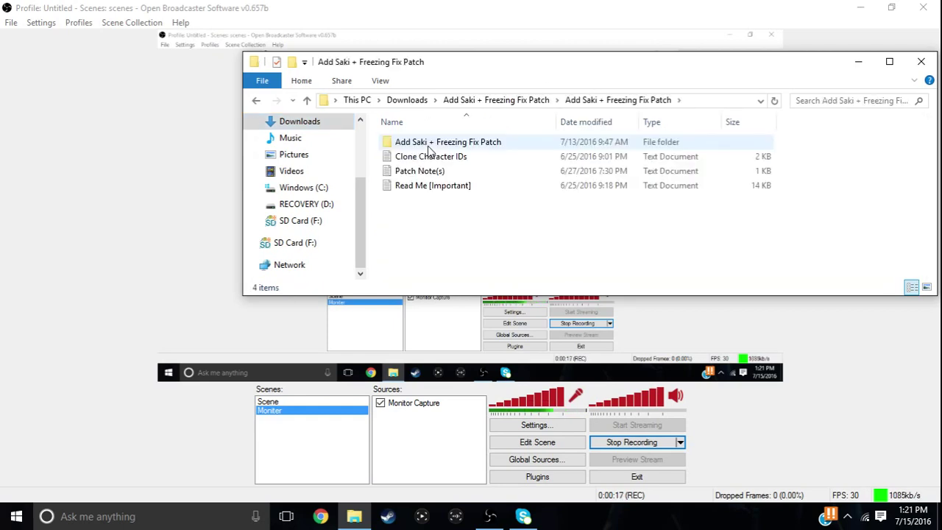
double_click(430, 144)
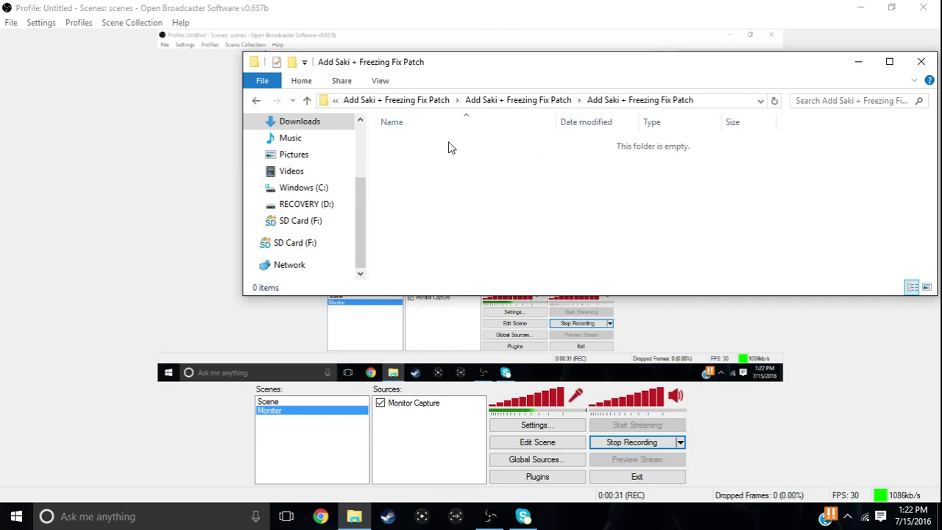
drag(447, 159, 429, 173)
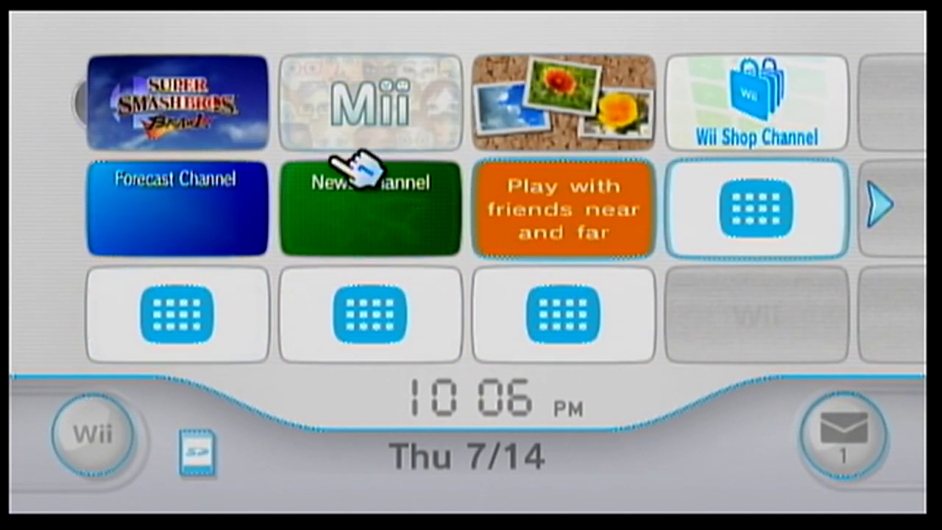
- Launch Super Smash Bros. Brawl from the Wii Menu and open the Vault
click(136, 101)
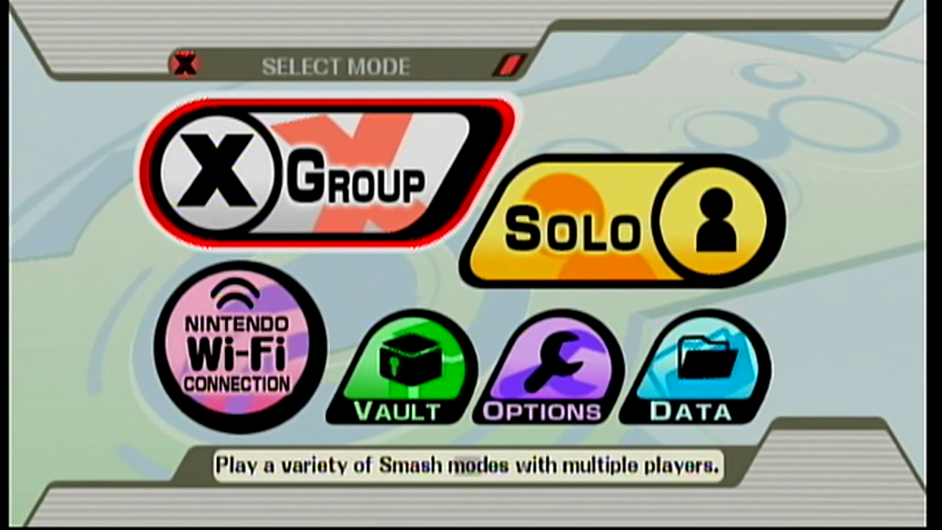
key(Down)
key(Right)
key(Right)
key(Left)
key(Return)
- Browse the Vault options around Stage Builder and Album
key(Right)
key(Right)
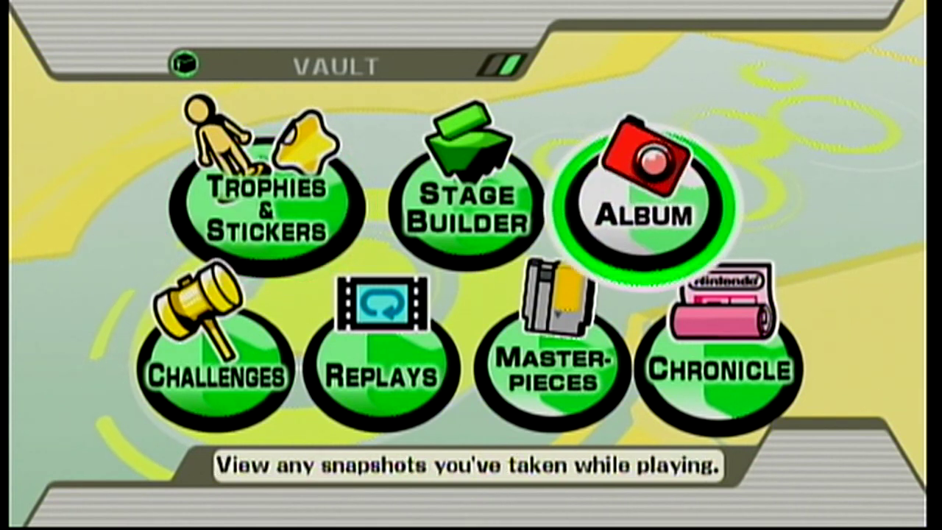
key(Down)
key(Up)
key(Left)
key(Right)
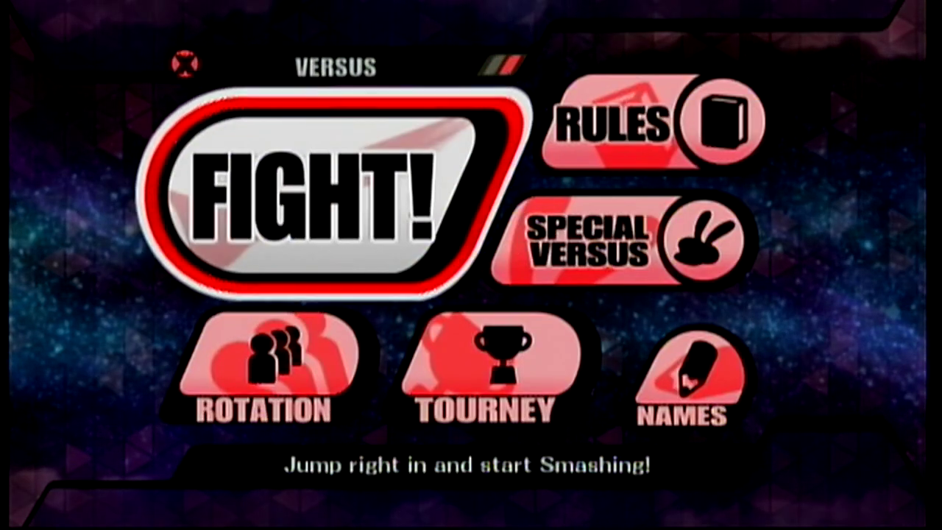
- Open the character selection for a versus Fight, choose Dedede for Player 1, and back out of the selection
key(Return)
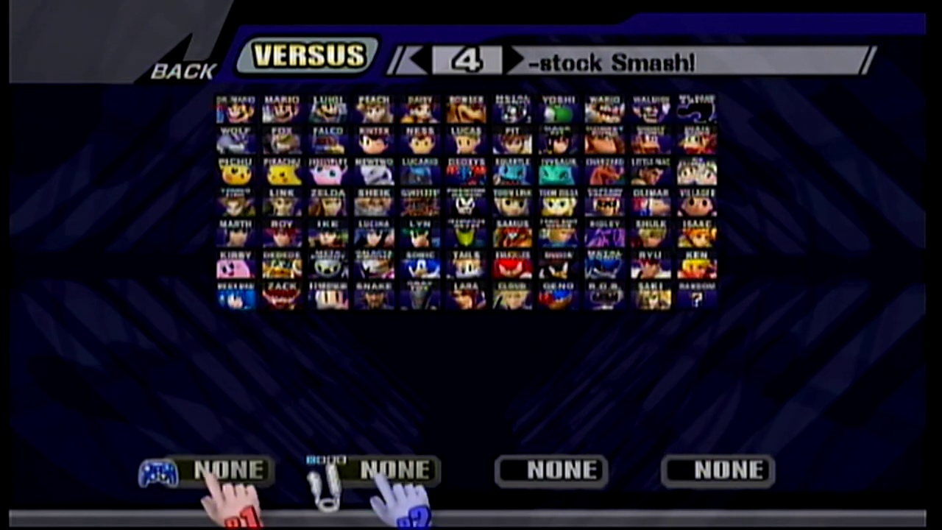
key(Return)
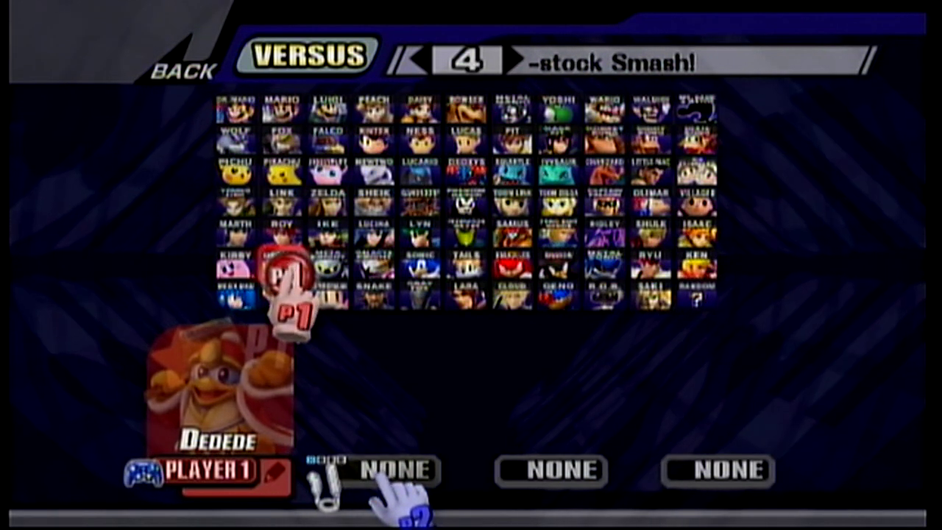
key(Escape)
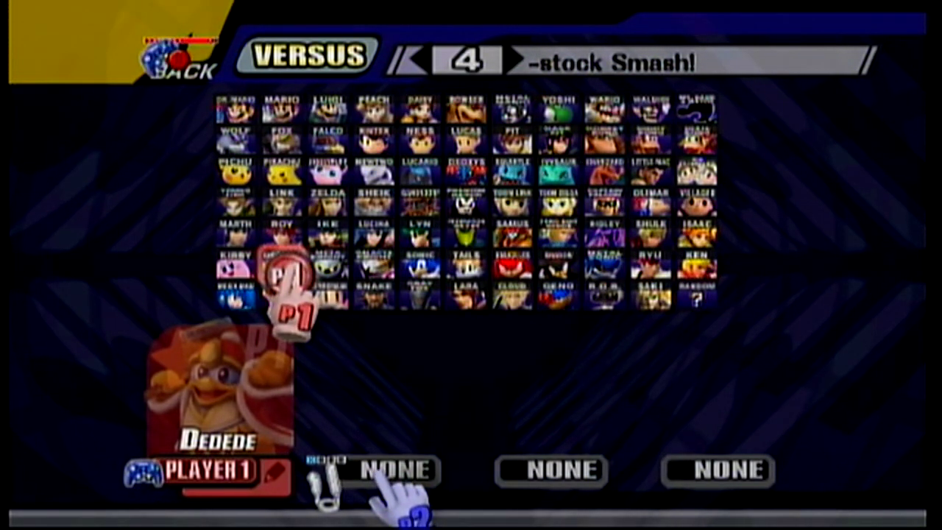